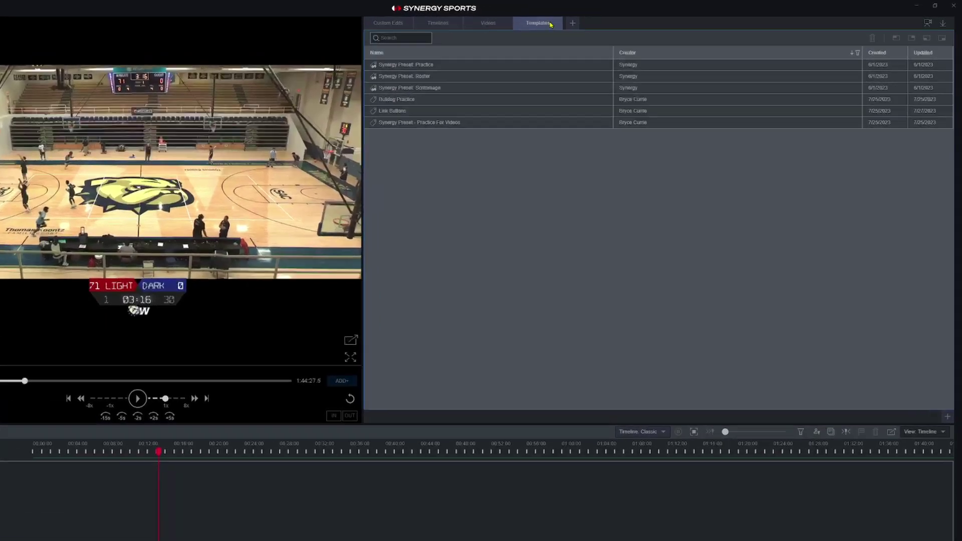
- Open the 'Synergy Preset: Roster' template from the Templates list
{"action": "left_click", "coordinate": [418, 80]}
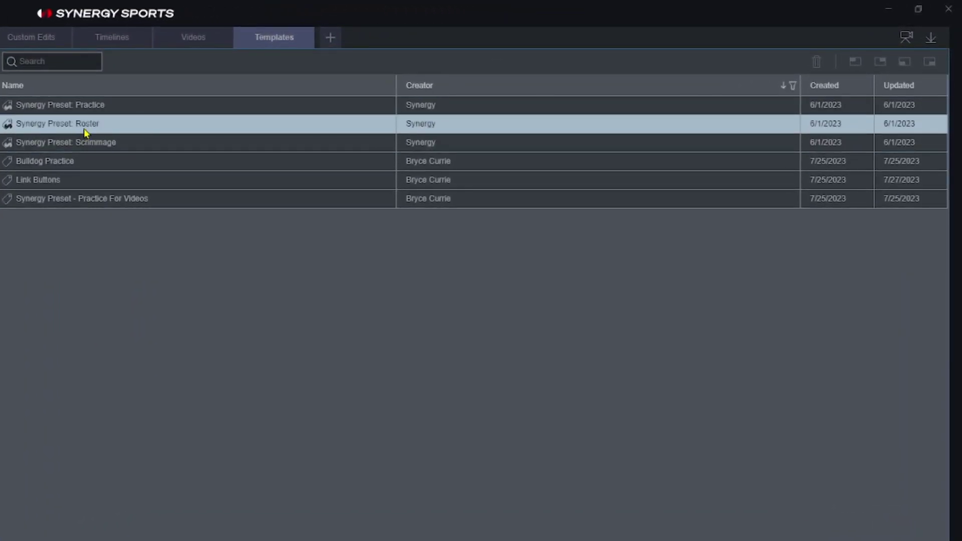
{"action": "double_click", "coordinate": [84, 130]}
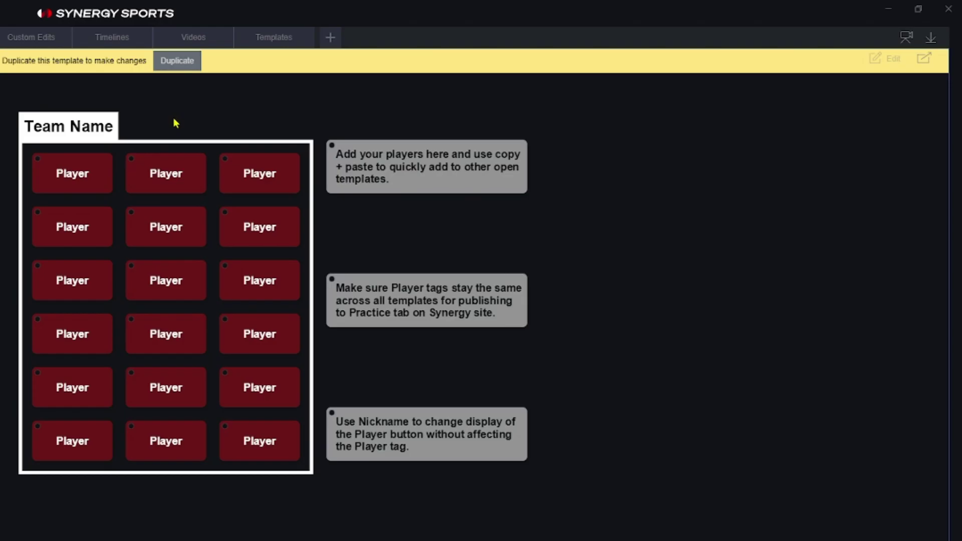
- Duplicate the roster template under the name 'My Team Roster' and confirm the saved copy
{"action": "left_click", "coordinate": [183, 68]}
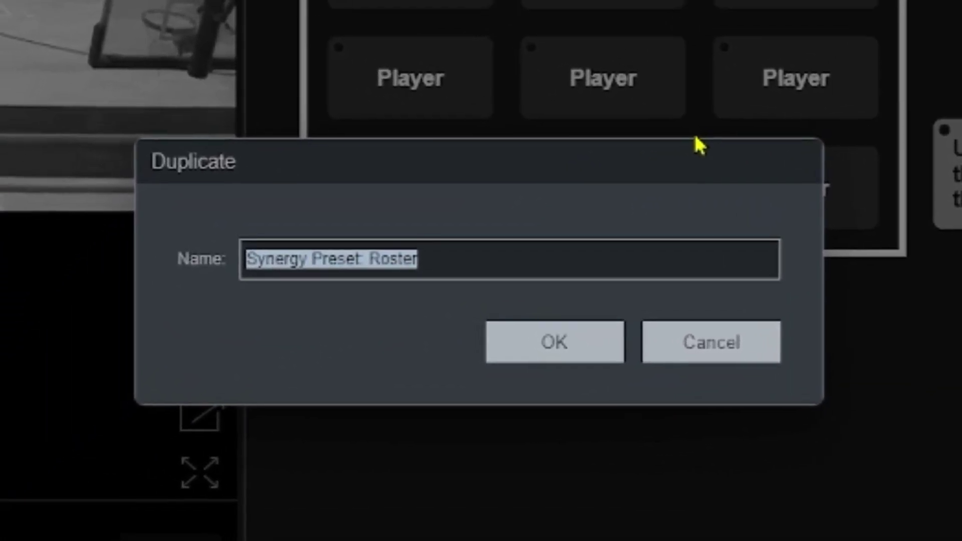
{"action": "type", "text": "My Team R"}
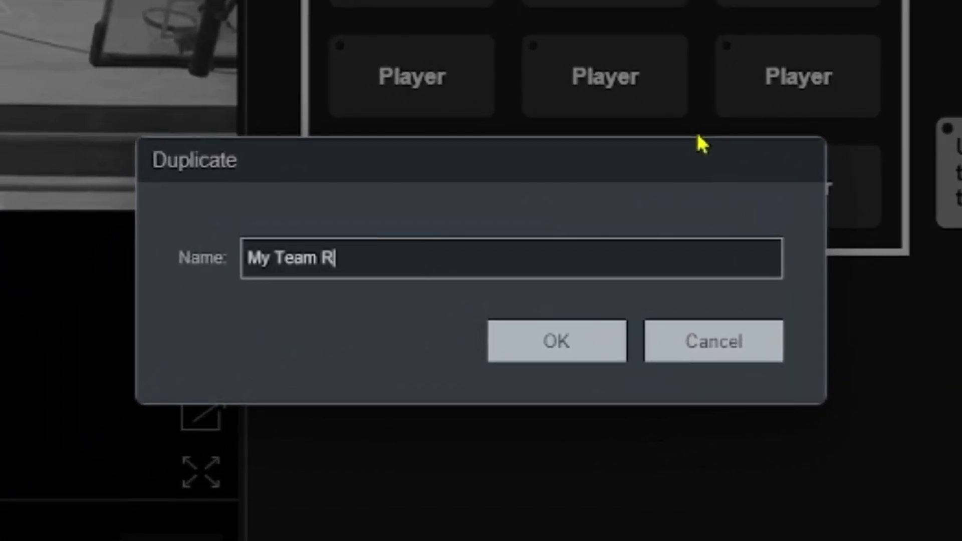
{"action": "type", "text": "oster"}
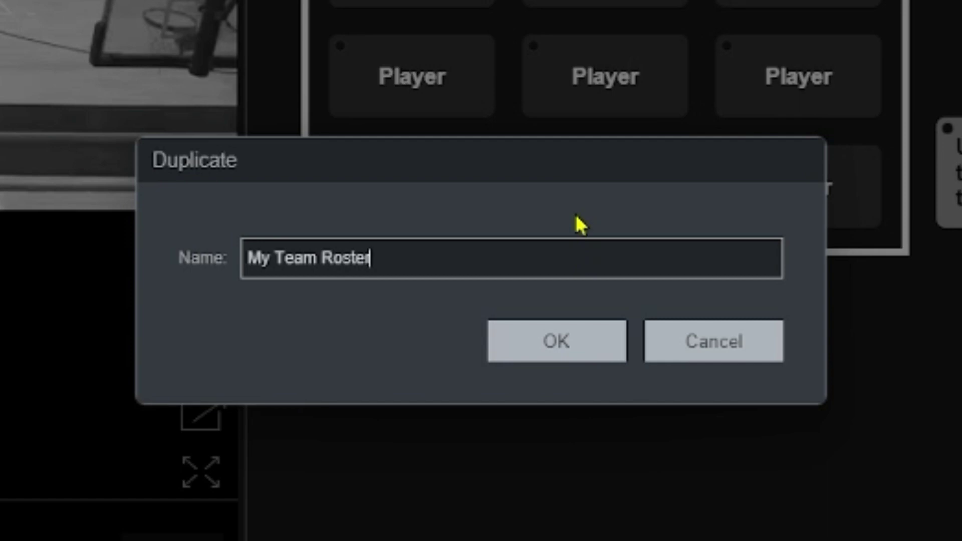
{"action": "left_click", "coordinate": [552, 360]}
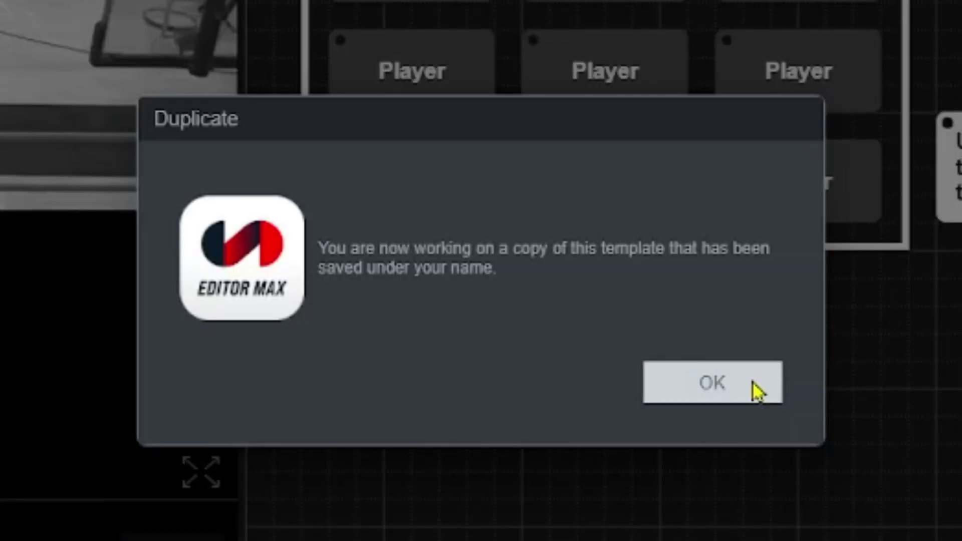
{"action": "left_click", "coordinate": [722, 399]}
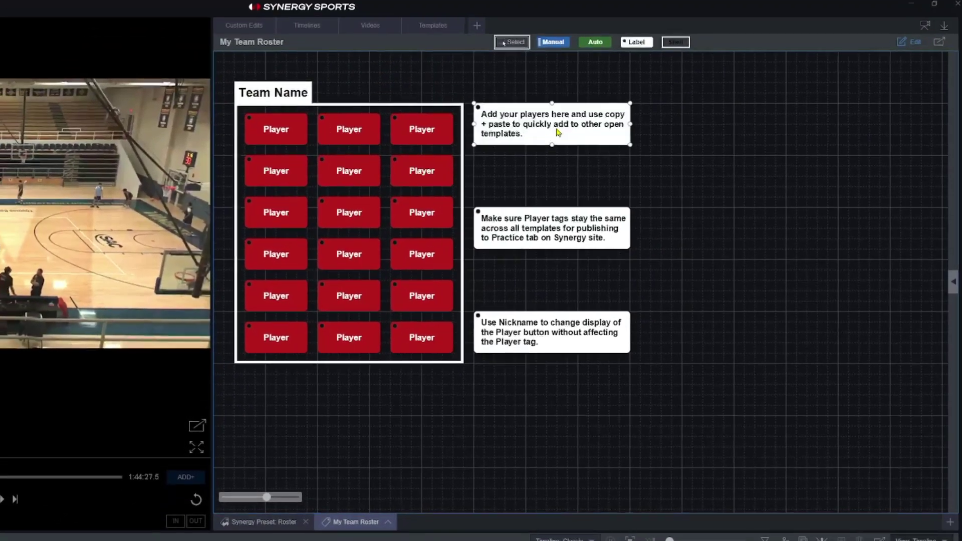
- Dismiss the three help notes beside the roster grid
{"action": "left_click", "coordinate": [556, 132]}
{"action": "left_click", "coordinate": [561, 236]}
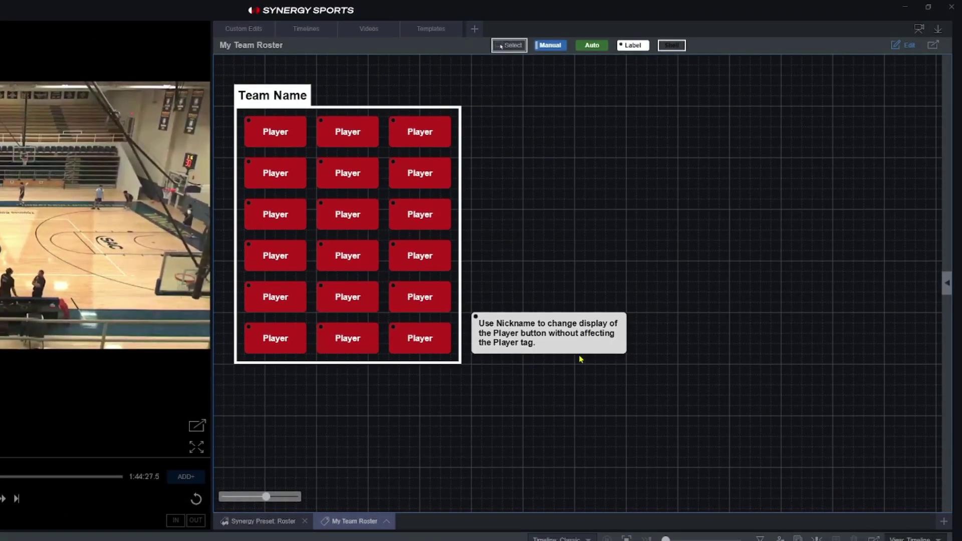
{"action": "left_click", "coordinate": [567, 342]}
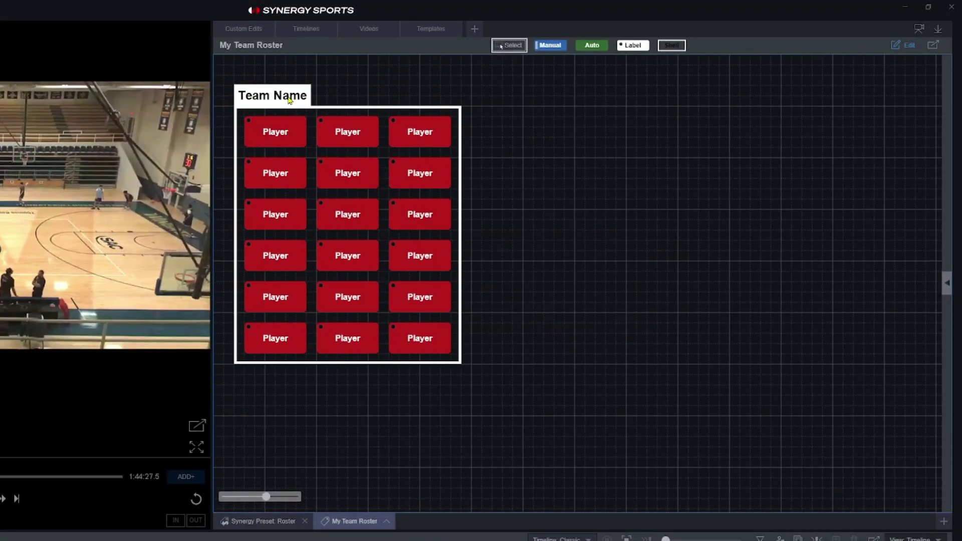
- Replace the Player tag text on the first Player button with player names
{"action": "left_click", "coordinate": [277, 134]}
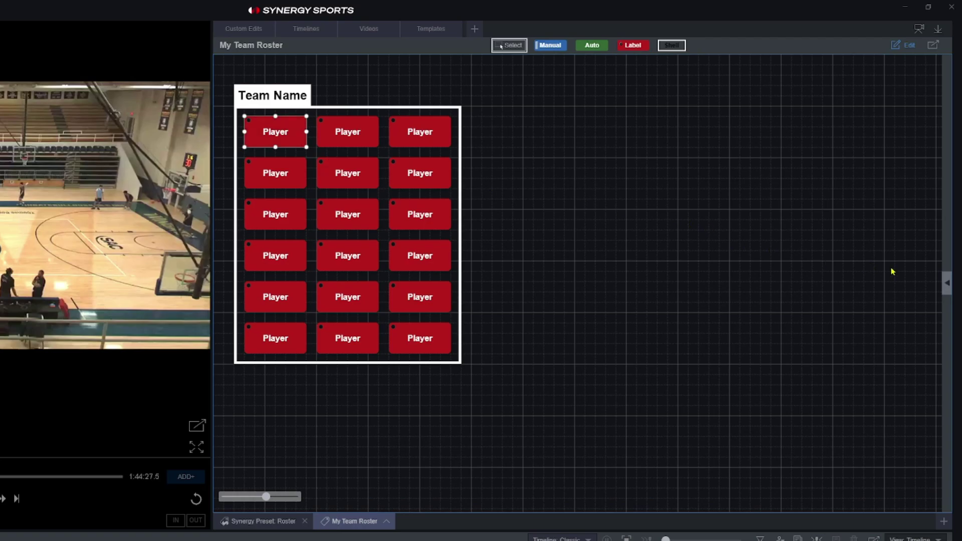
{"action": "left_click", "coordinate": [946, 290]}
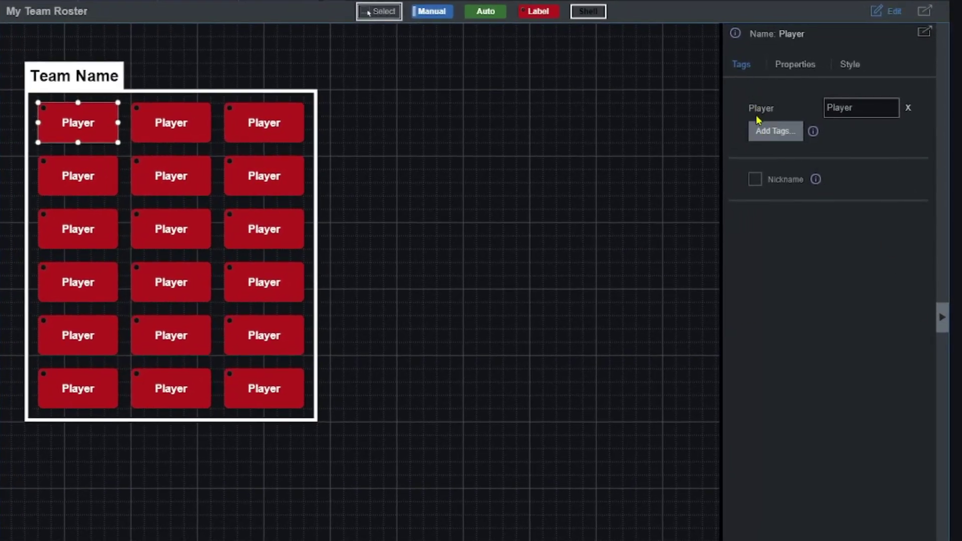
{"action": "double_click", "coordinate": [869, 106]}
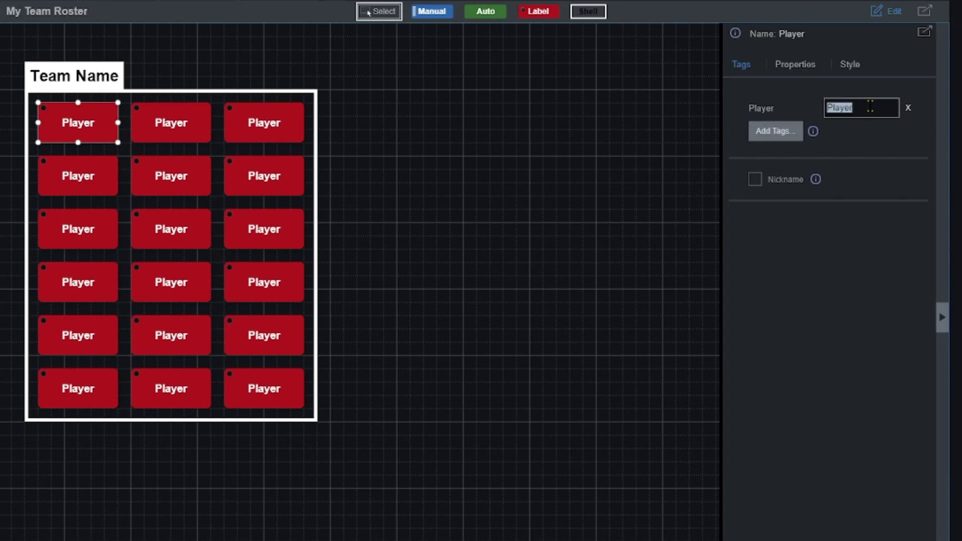
{"action": "type", "text": "John S"}
{"action": "key", "text": "BackSpace"}
{"action": "key", "text": "BackSpace"}
{"action": "key", "text": "BackSpace"}
{"action": "type", "text": "s"}
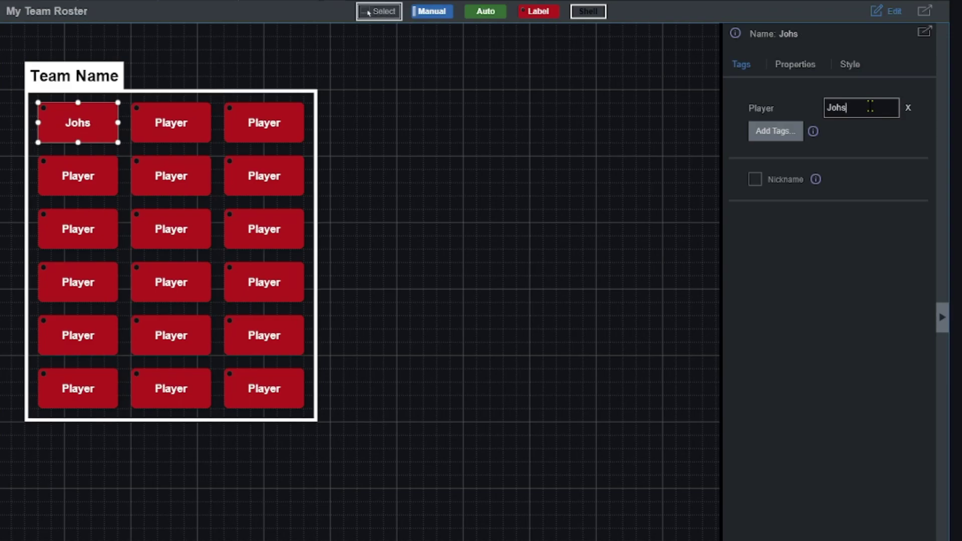
{"action": "type", "text": " Stockton"}
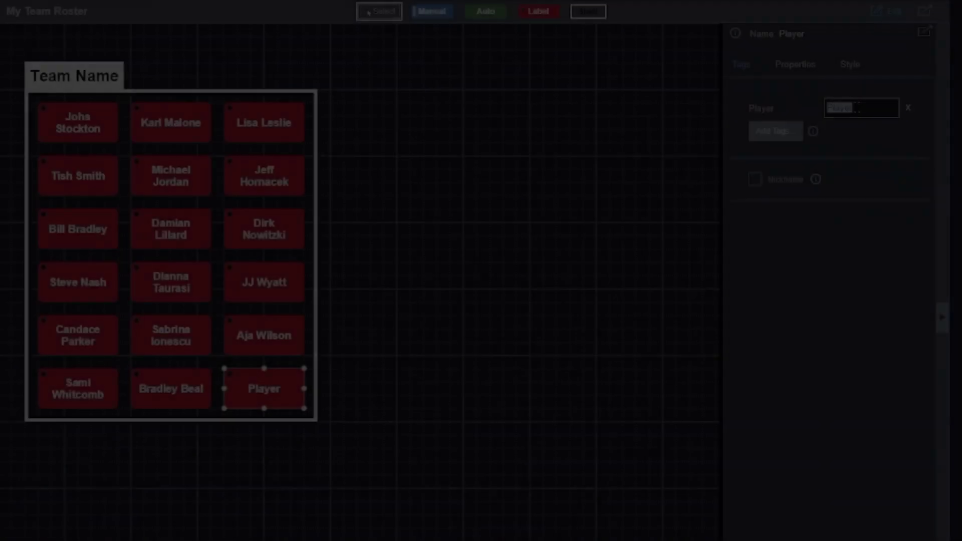
{"action": "type", "text": "is Paul"}
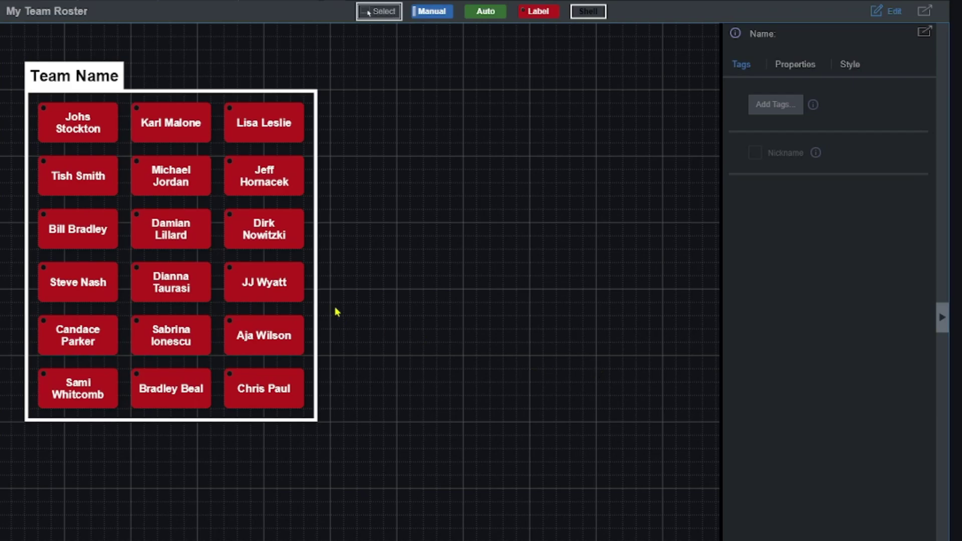
- Correct the misspelt letter in the top-left button's Player tag name
{"action": "left_click", "coordinate": [85, 136]}
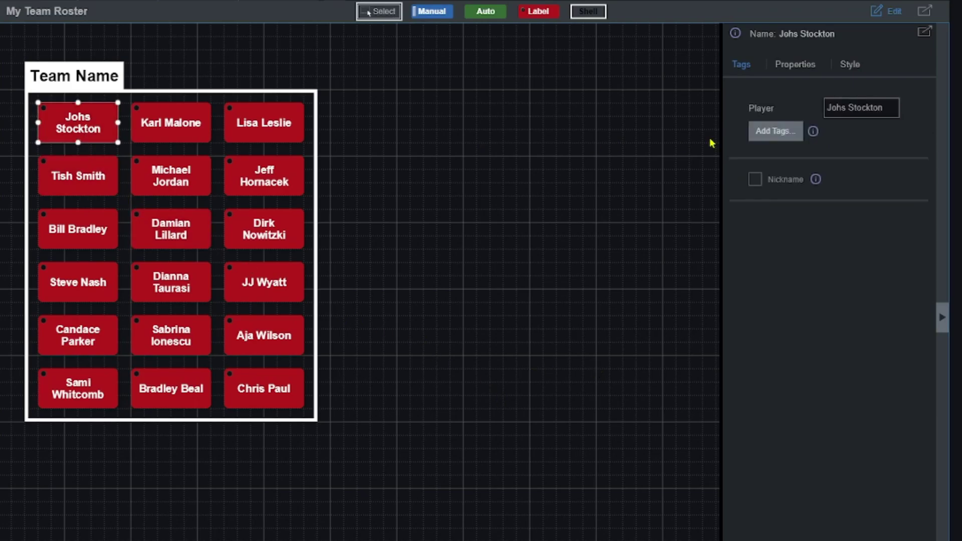
{"action": "triple_click", "coordinate": [855, 107]}
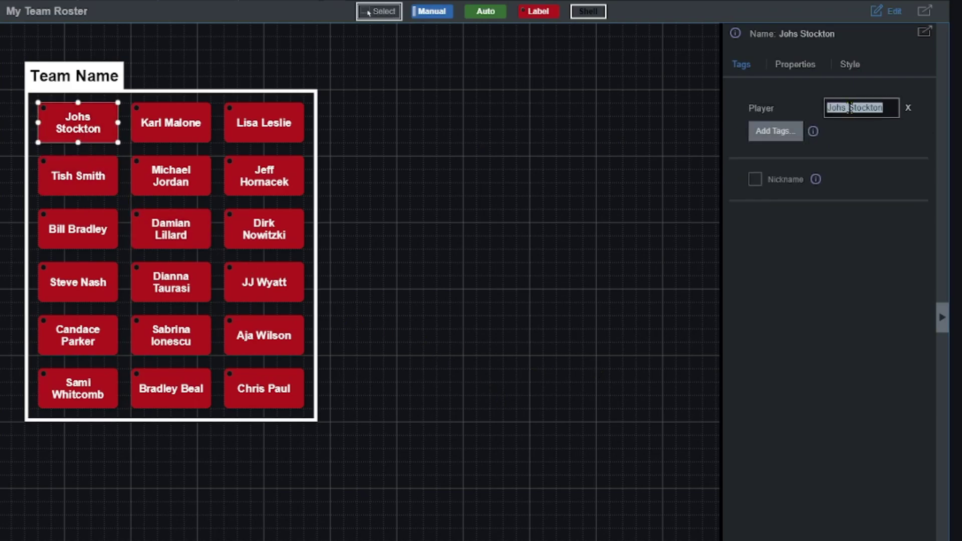
{"action": "left_click", "coordinate": [850, 107]}
{"action": "key", "text": "BackSpace"}
{"action": "type", "text": "n"}
{"action": "key", "text": "Delete"}
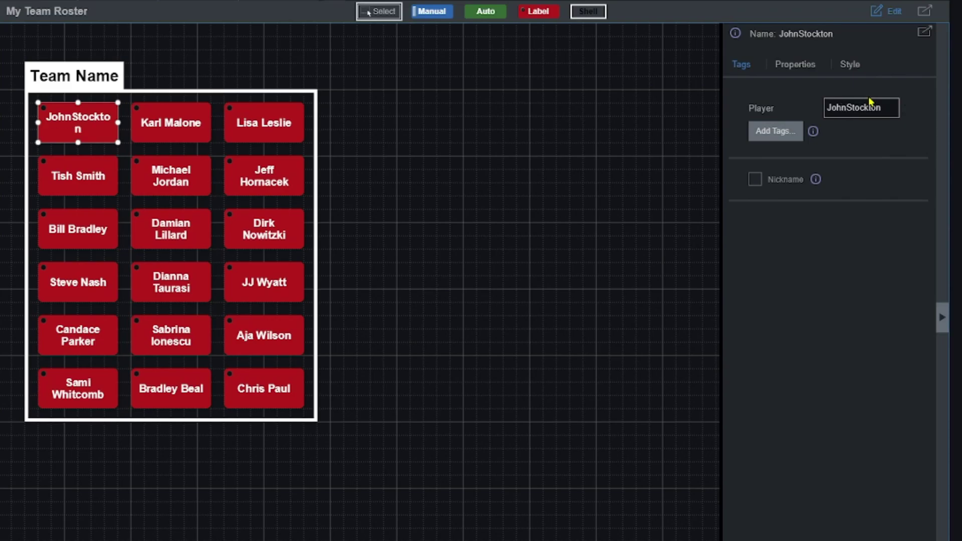
{"action": "left_click", "coordinate": [527, 359]}
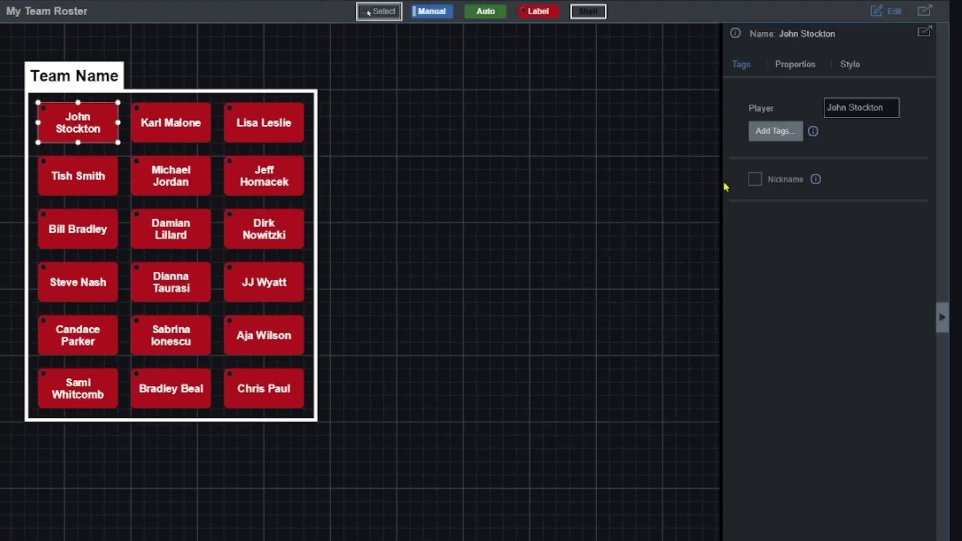
- Enable a nickname on the top-left player button and set it to 'JS'
{"action": "left_click", "coordinate": [755, 180]}
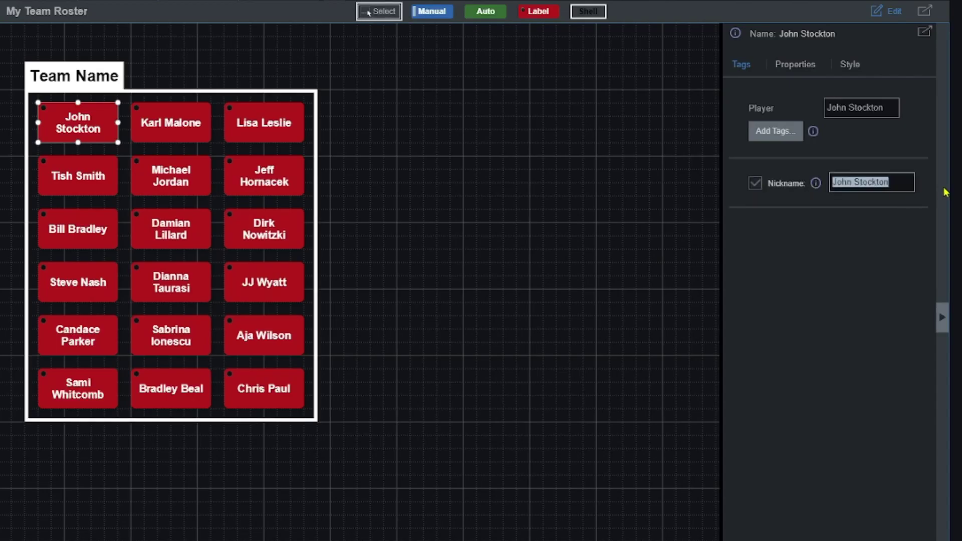
{"action": "type", "text": "JS"}
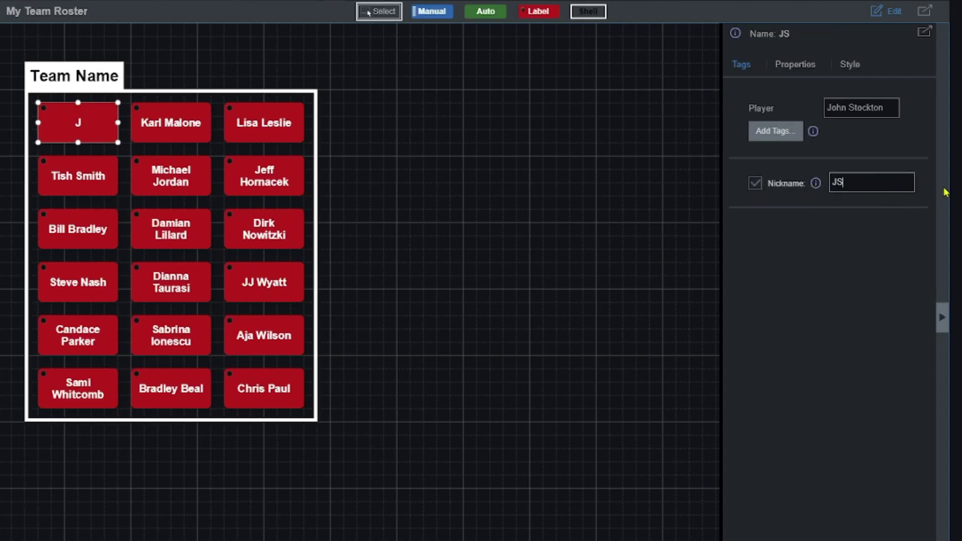
{"action": "left_click", "coordinate": [592, 412]}
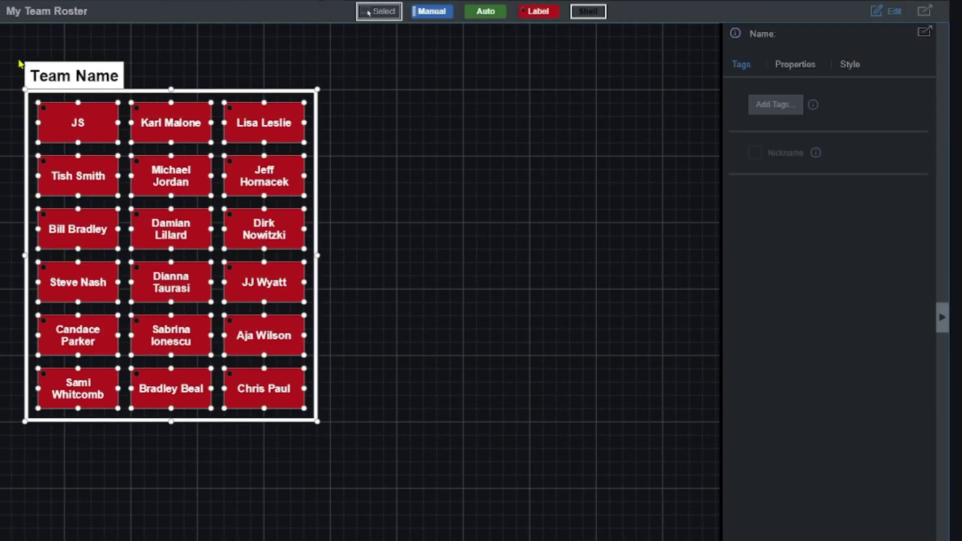
- Paste a roster copy, drag it right of the original, and reposition a left-roster card
{"action": "left_click", "coordinate": [436, 195]}
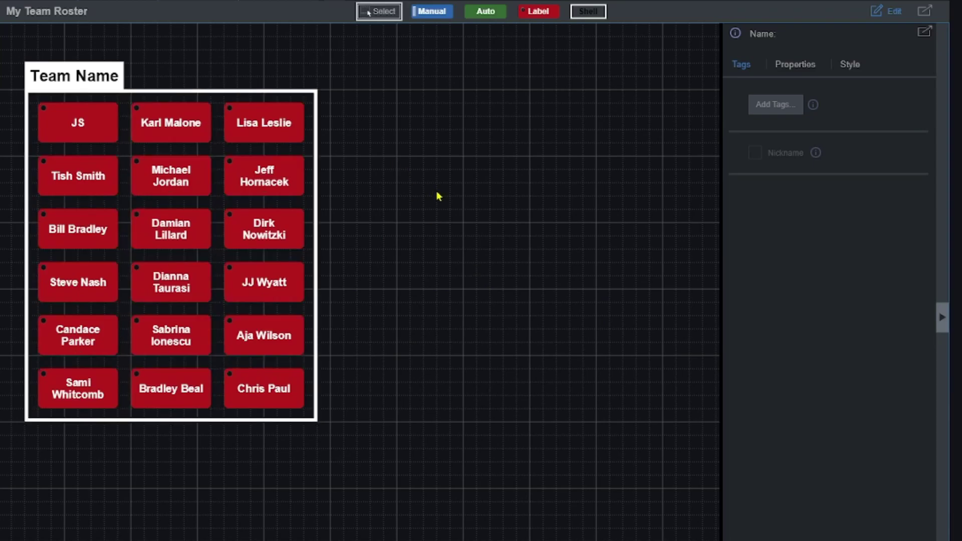
{"action": "key", "text": "ctrl+v"}
{"action": "left_click", "coordinate": [303, 125]}
{"action": "left_click_drag", "start_coordinate": [303, 124], "coordinate": [530, 155]}
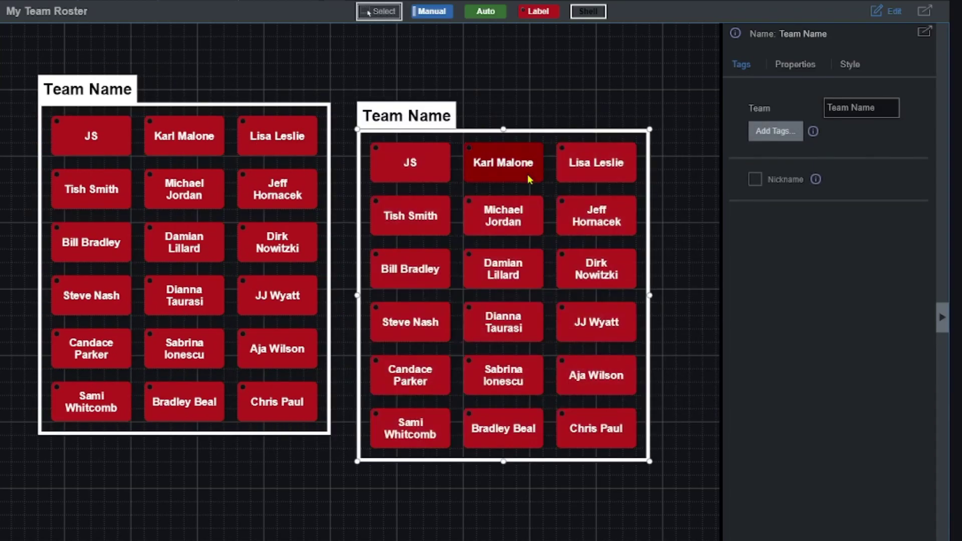
{"action": "left_click", "coordinate": [551, 474]}
{"action": "left_click", "coordinate": [270, 255]}
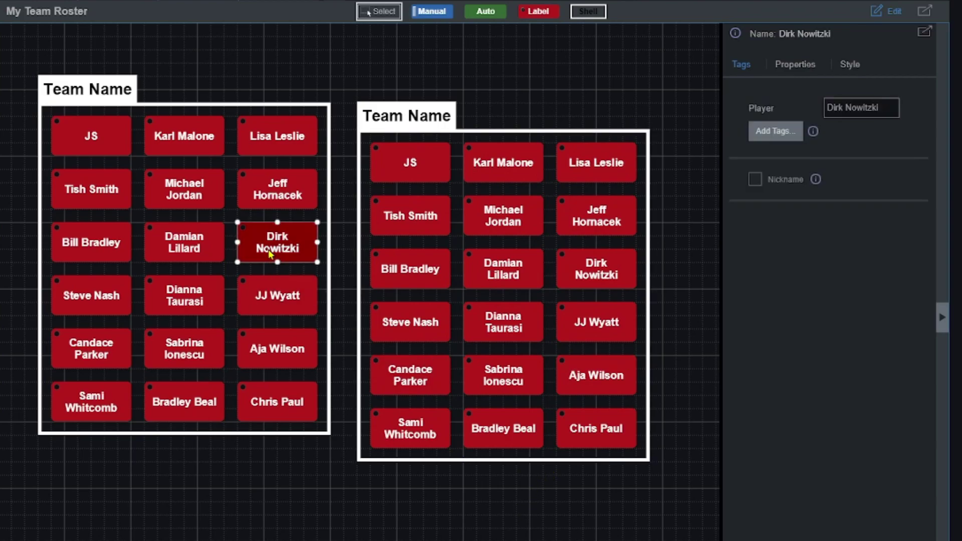
{"action": "left_click", "coordinate": [248, 518]}
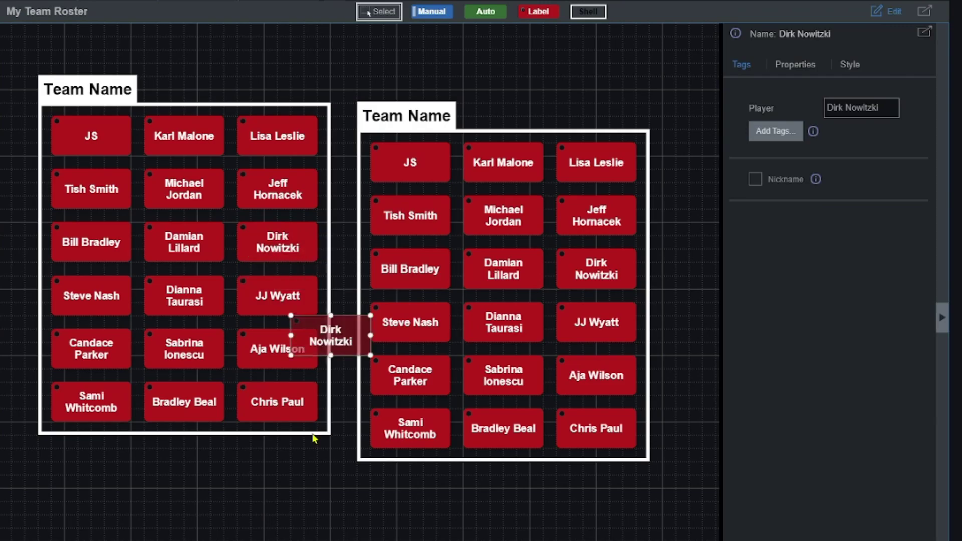